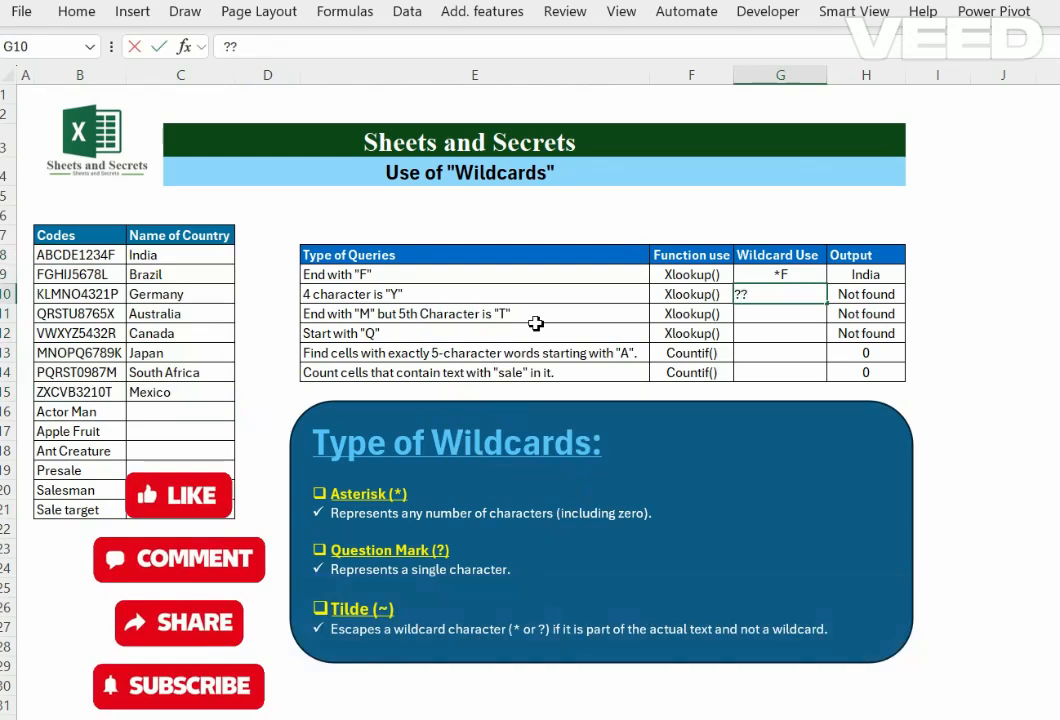
Step: Enter the wildcard ???Y* for the 4 character is "Y" query and select the matching code and country in row 12
text(?Y*)
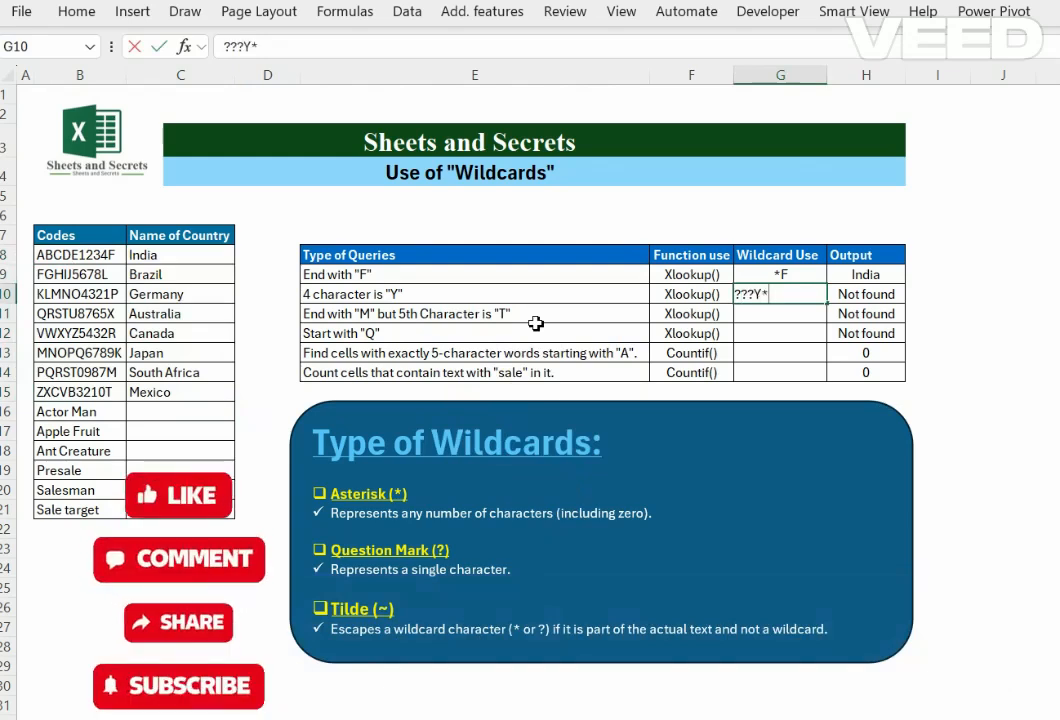
key(Return)
key(Up)
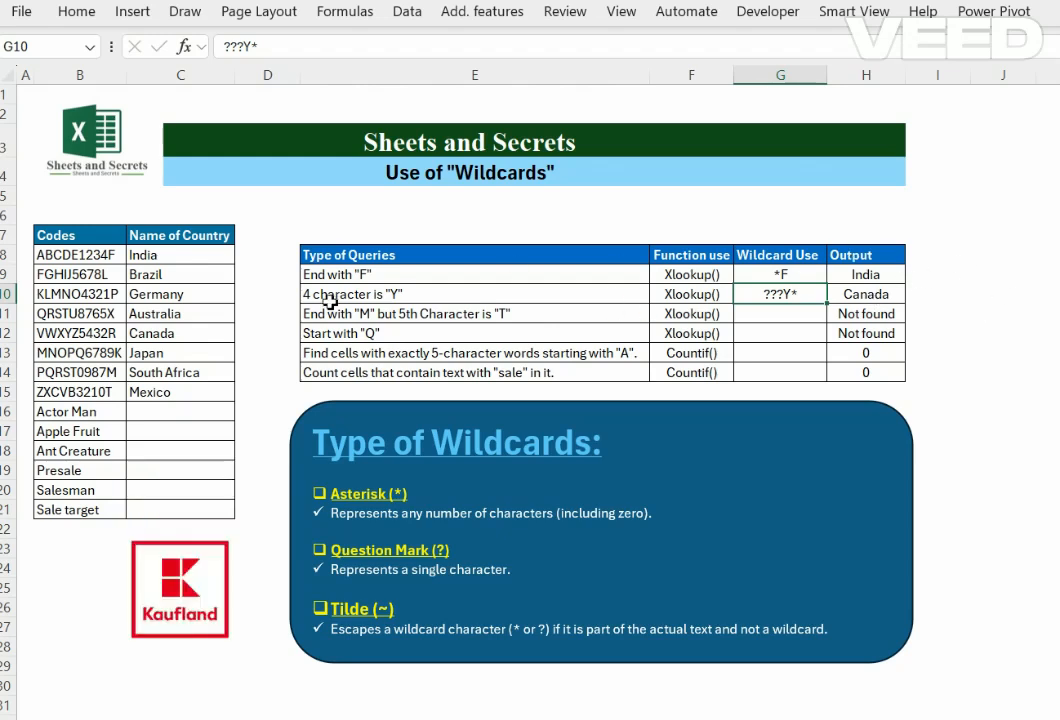
click(112, 337)
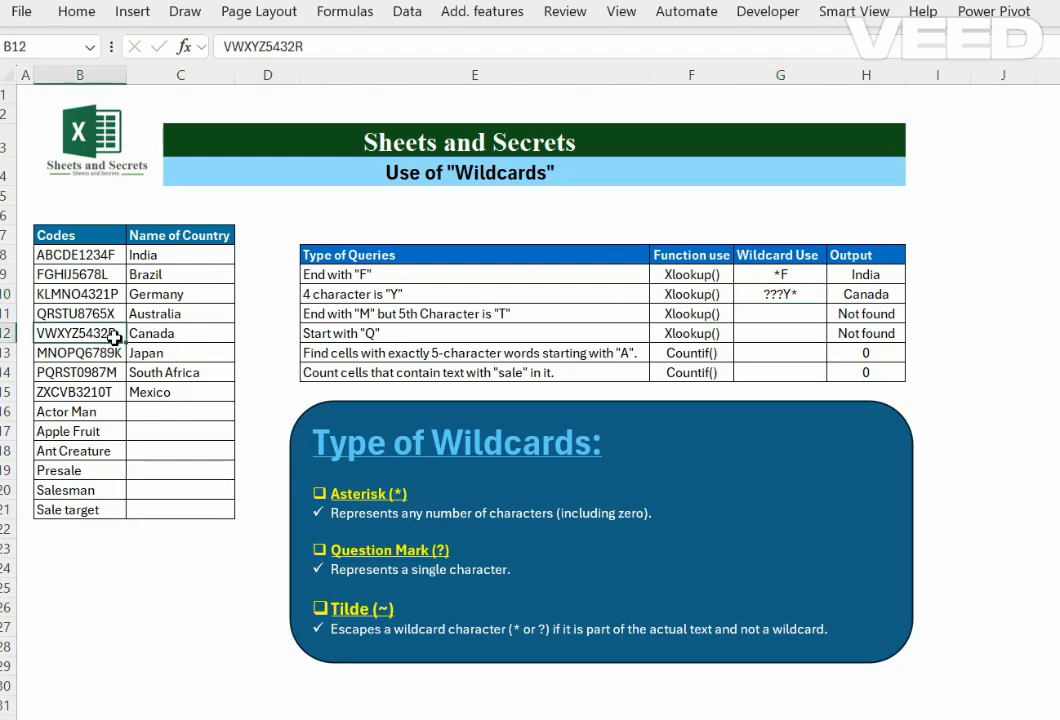
drag(114, 338, 133, 340)
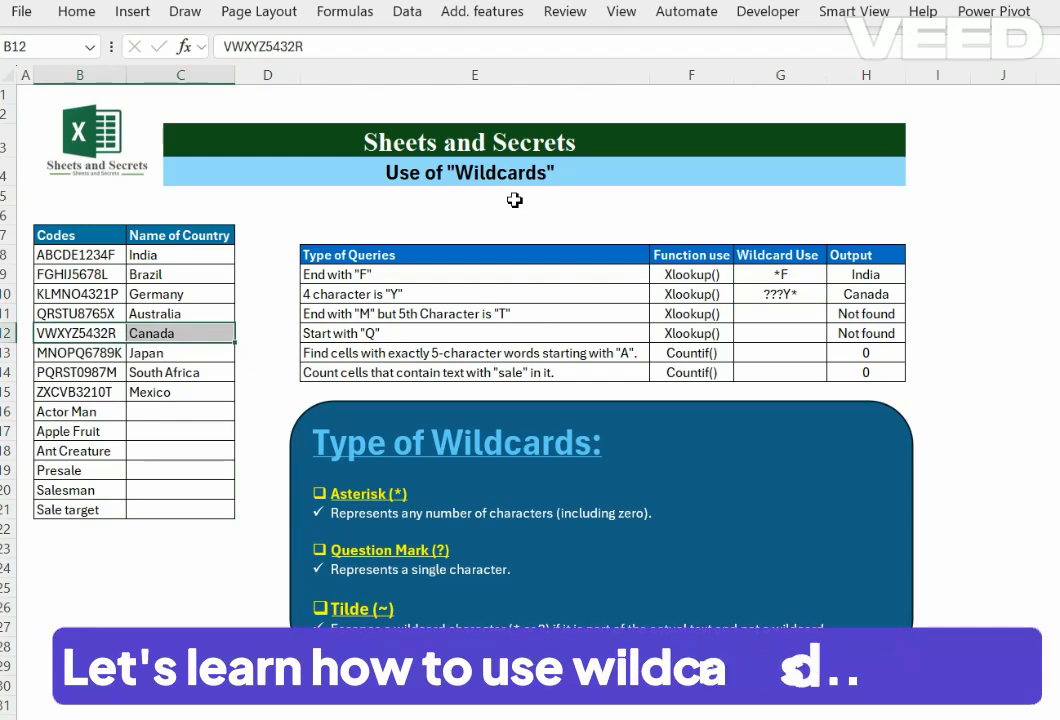
Step: Clear the wildcards of the first two queries in G9:G10
click(787, 278)
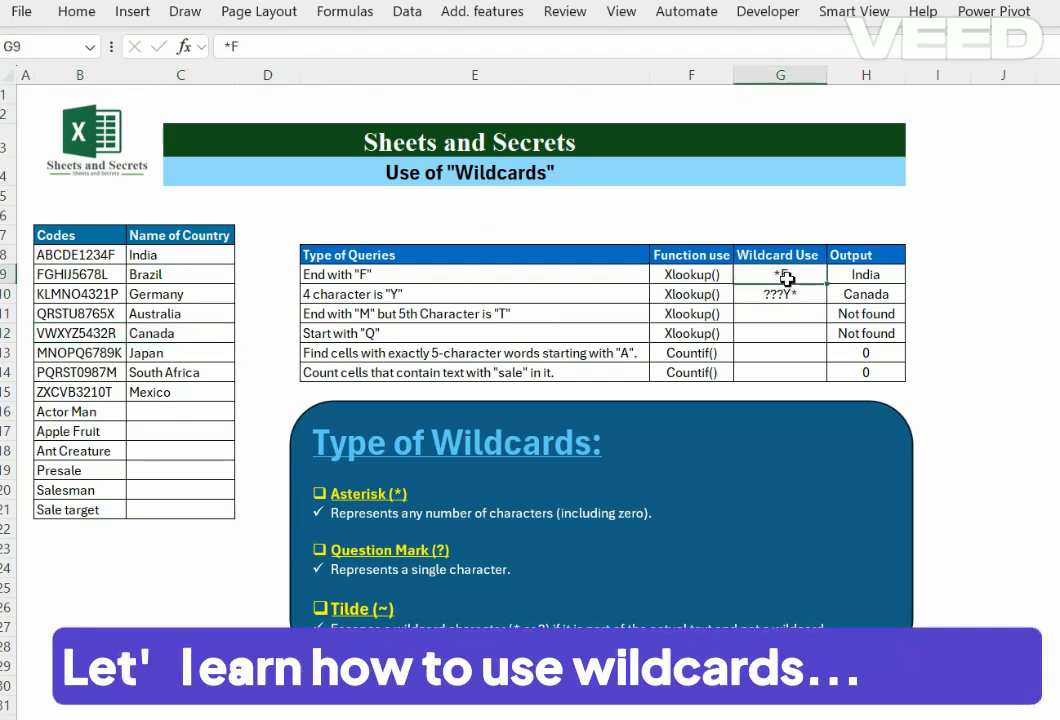
drag(787, 278, 787, 293)
key(Delete)
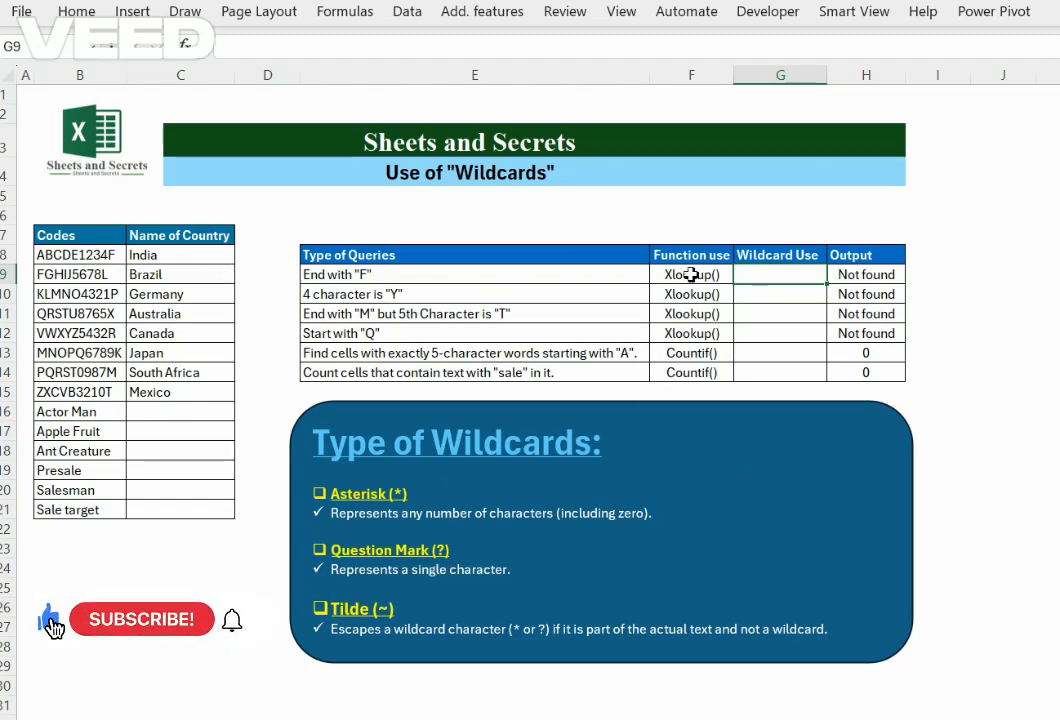
Step: Review the query descriptions, the codes and countries table, and the functions assigned to each query
click(362, 278)
drag(362, 278, 359, 343)
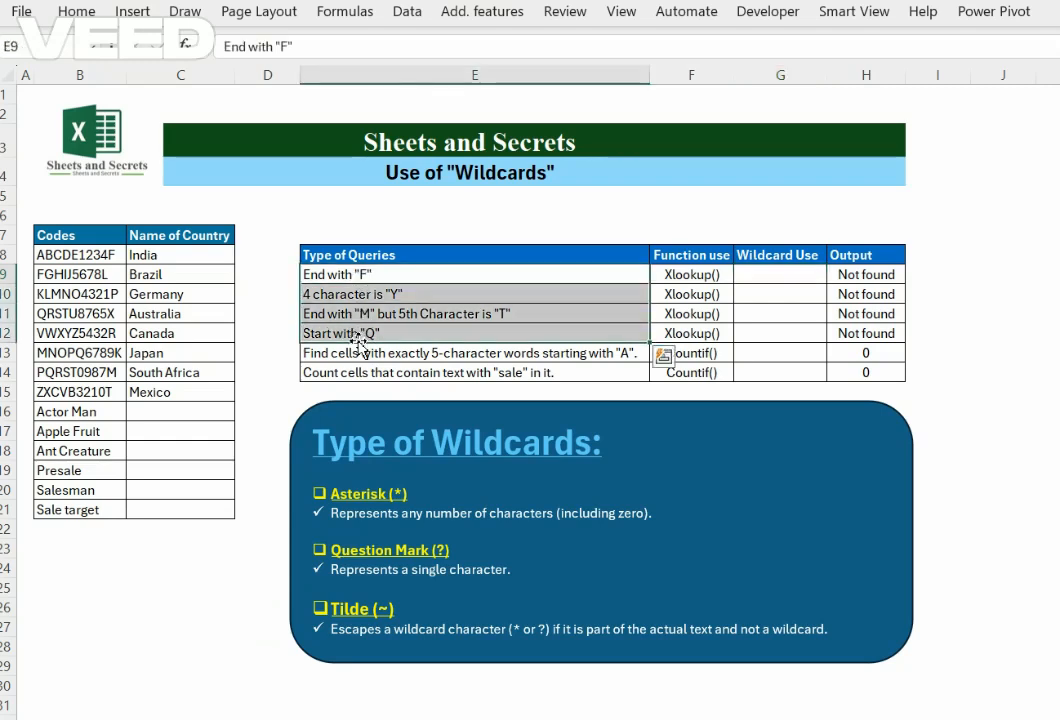
drag(70, 237, 194, 506)
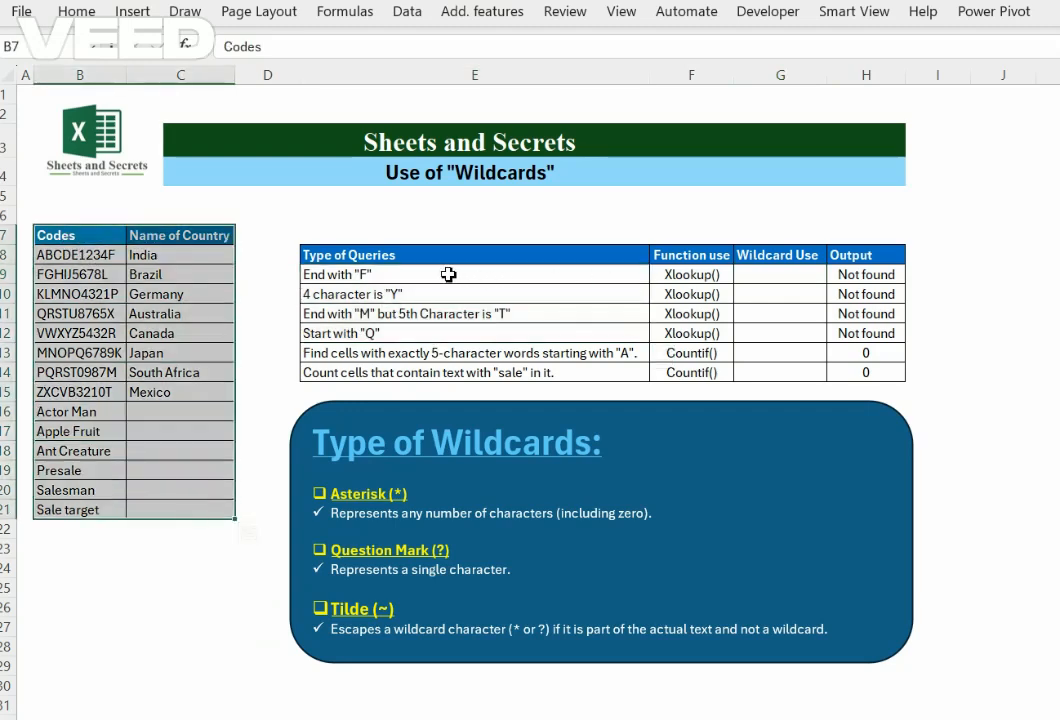
click(692, 281)
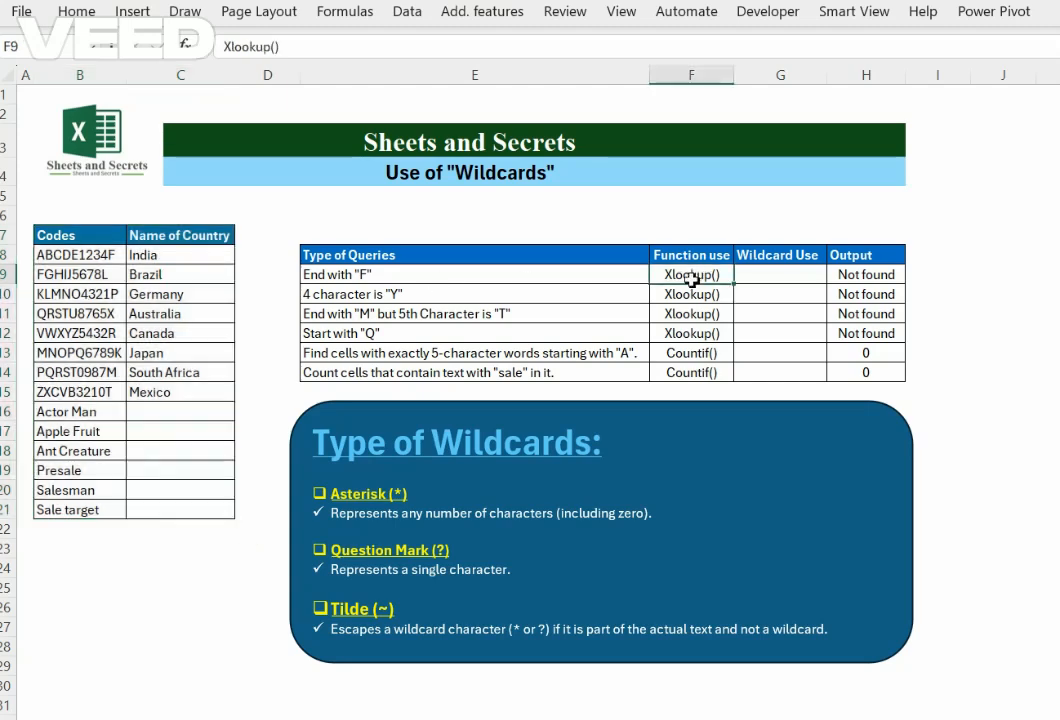
drag(692, 281, 687, 372)
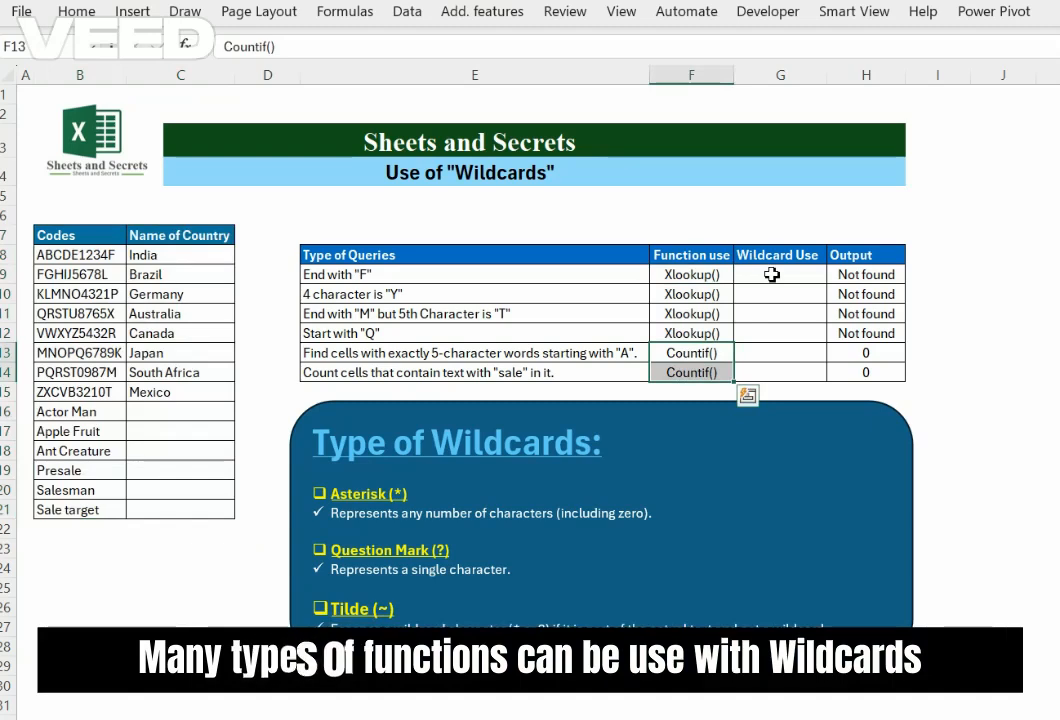
Step: Enter *F as the wildcard for the End with "F" query and check the matching code in the table
click(772, 274)
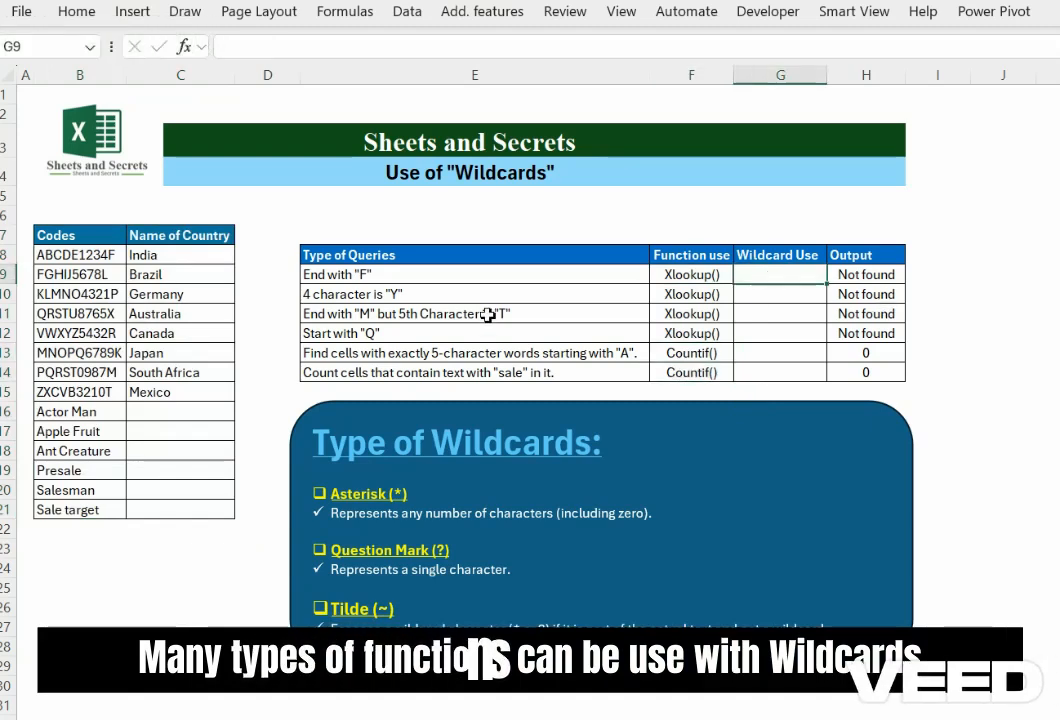
click(394, 275)
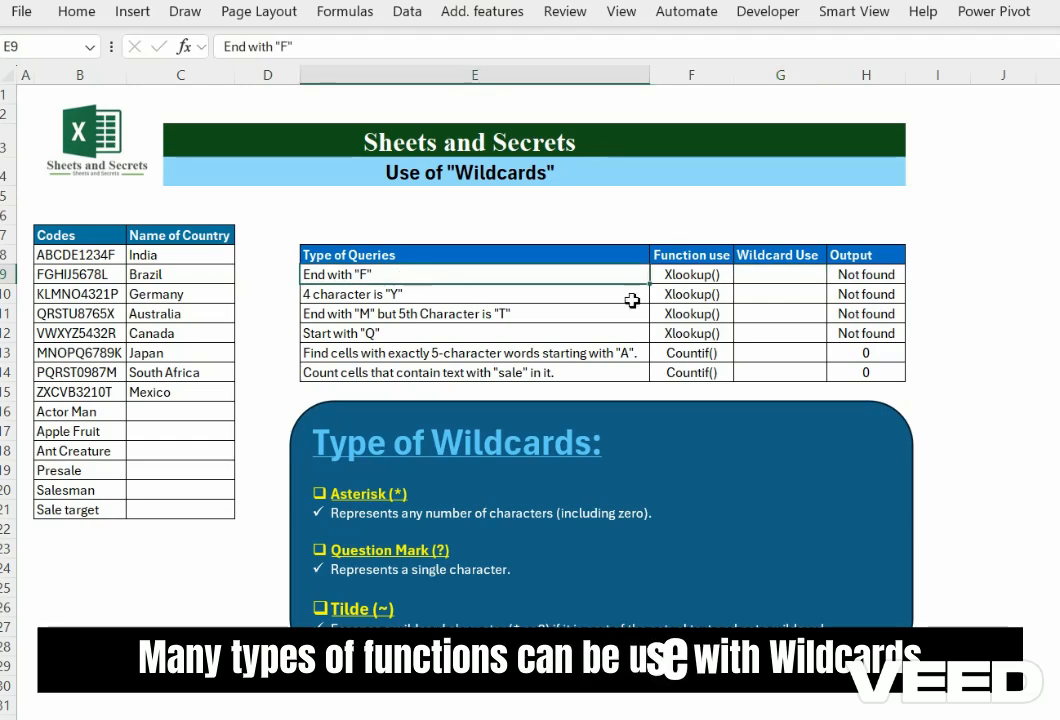
click(786, 274)
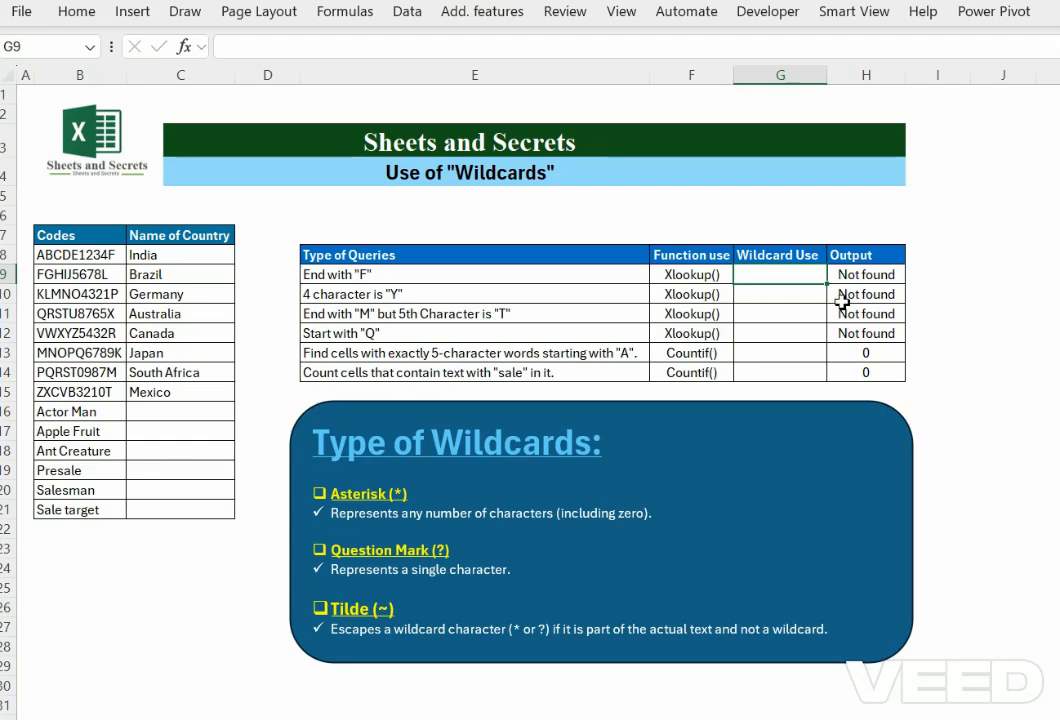
text(F)
key(Return)
key(Up)
key(F2)
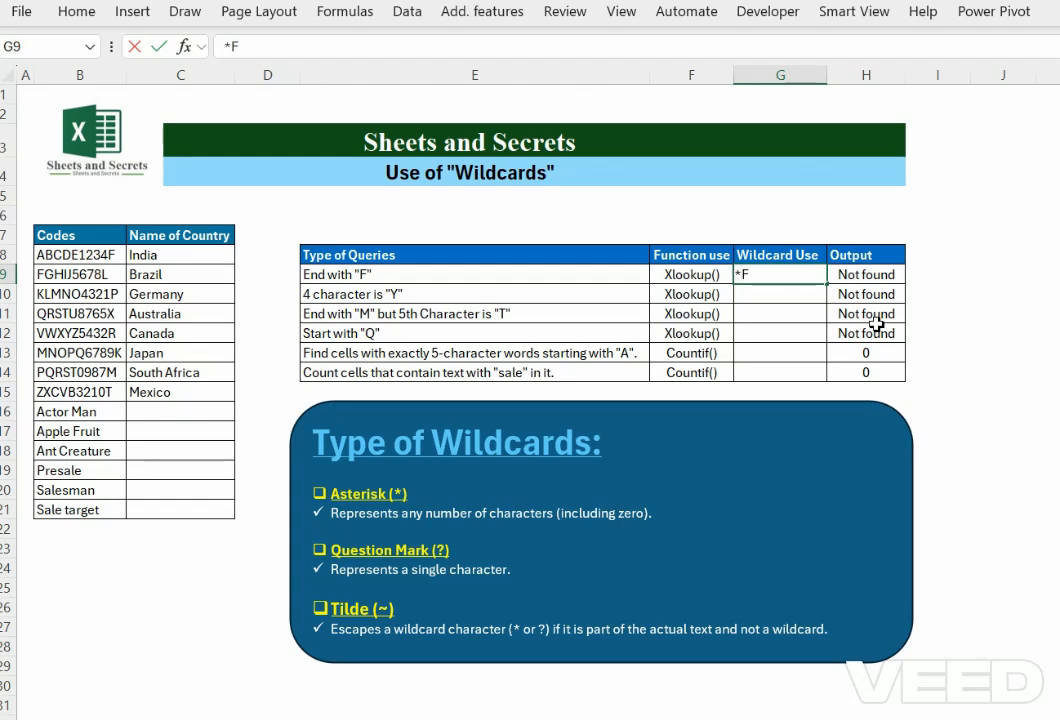
key(Return)
key(Up)
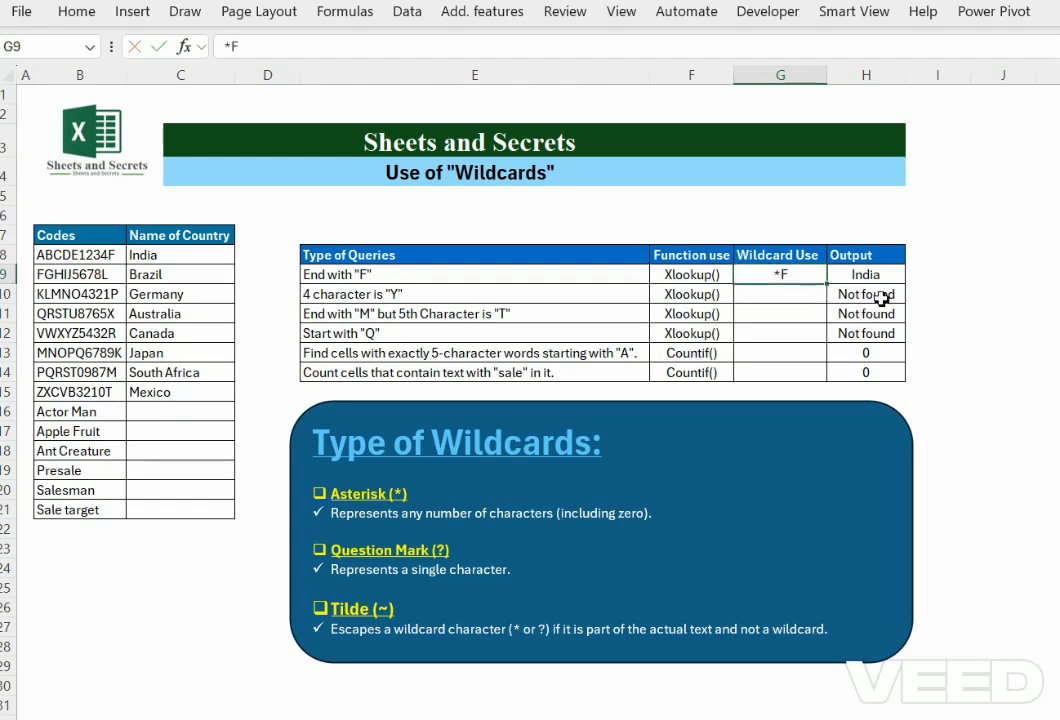
click(116, 258)
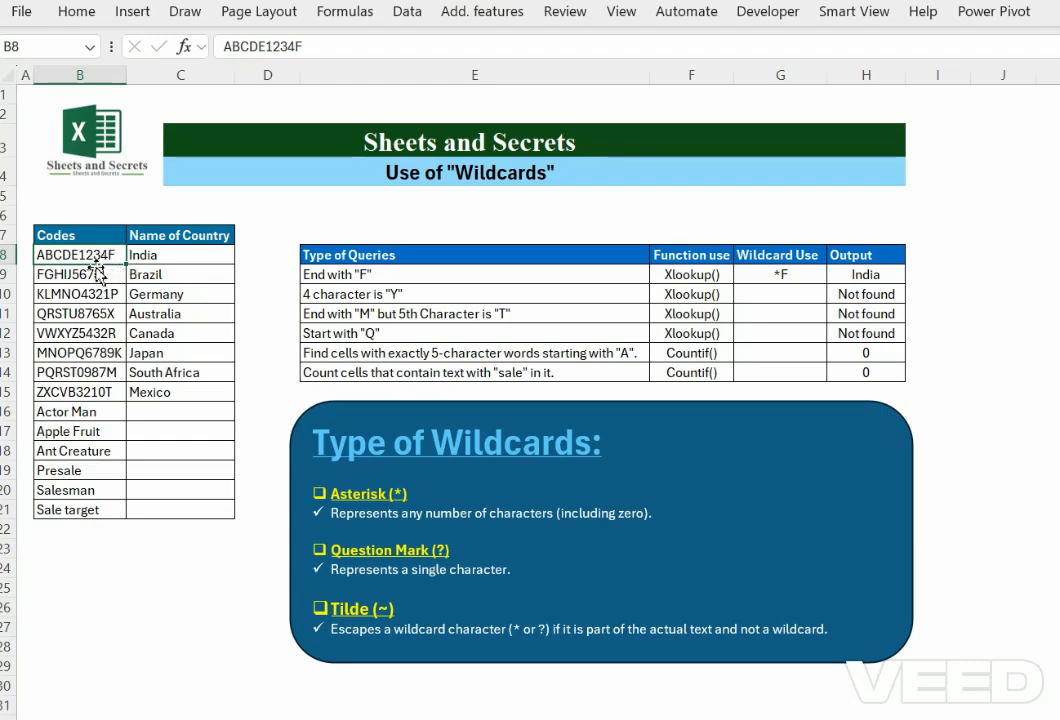
click(772, 279)
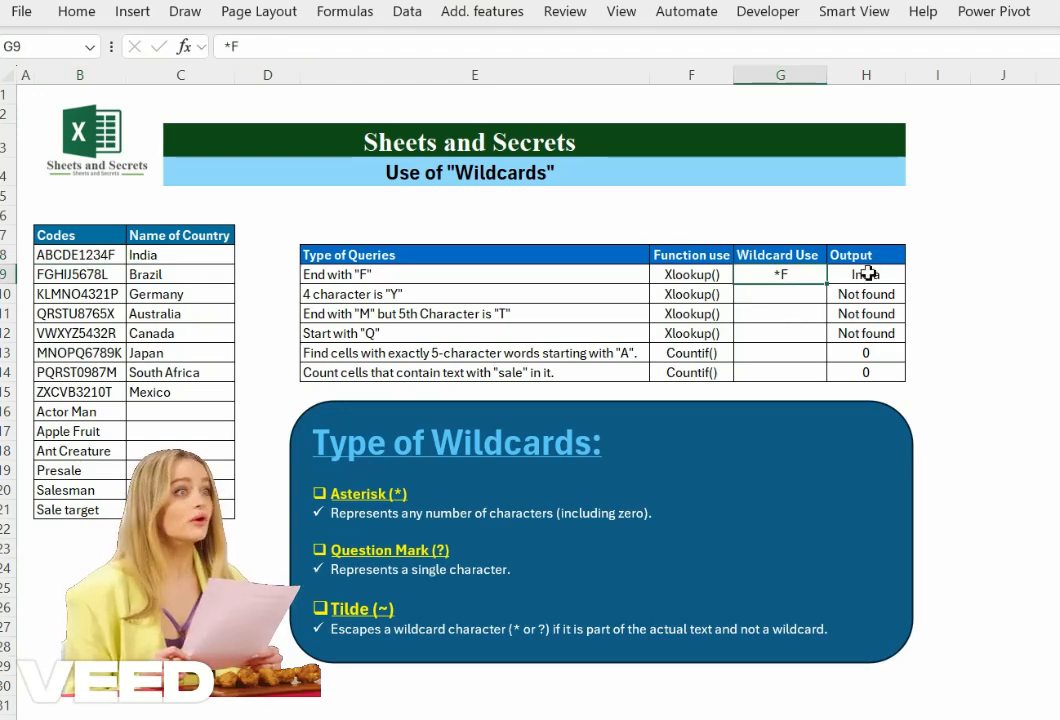
Step: Enter ???Y* as the wildcard for the 4 character is "Y" query in G10
click(799, 300)
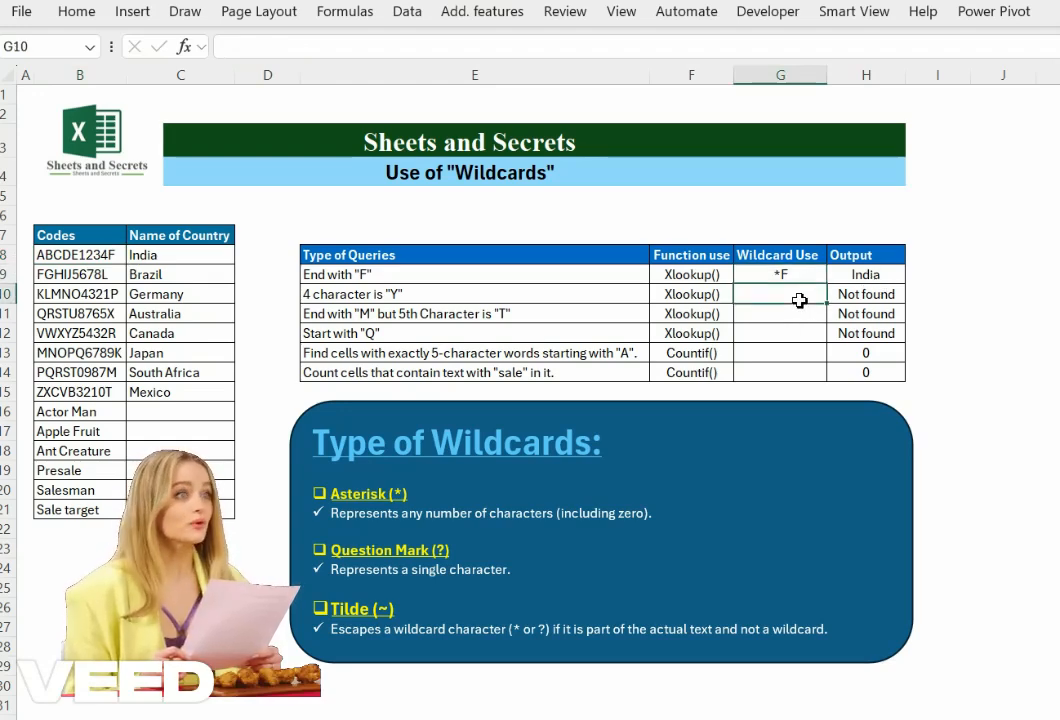
click(334, 294)
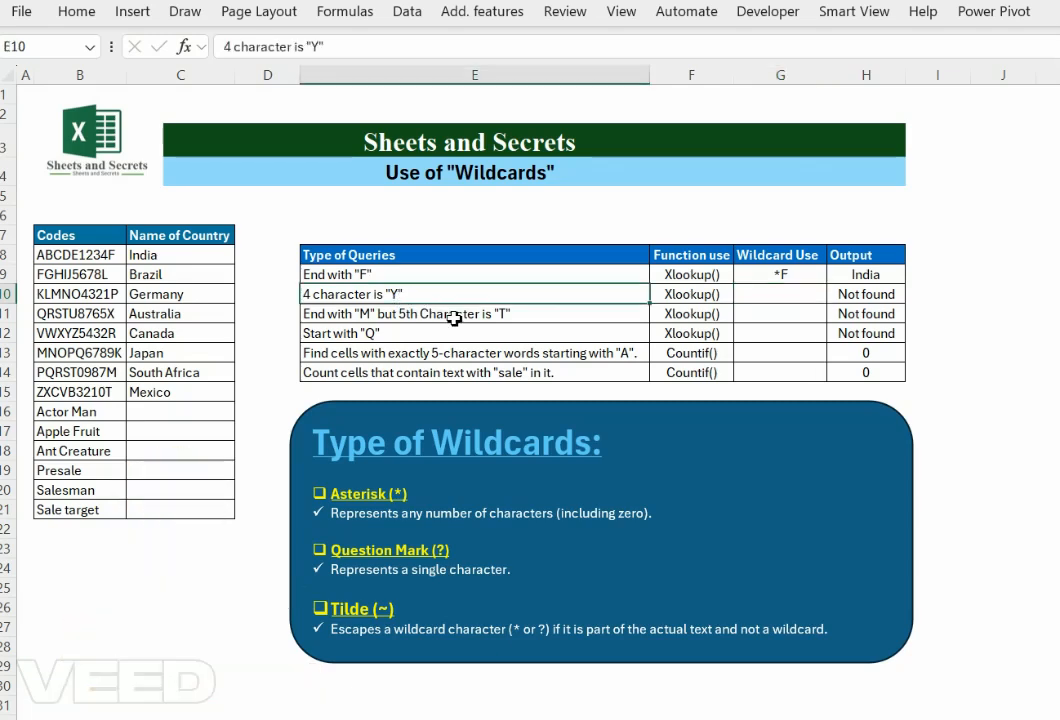
click(789, 300)
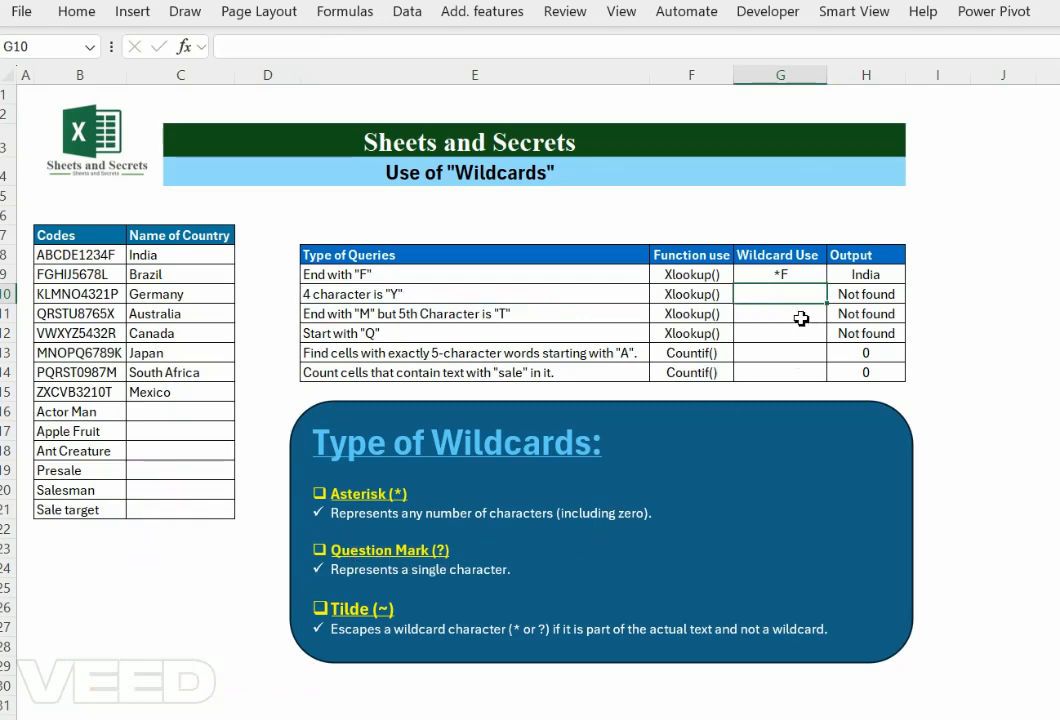
text(?)
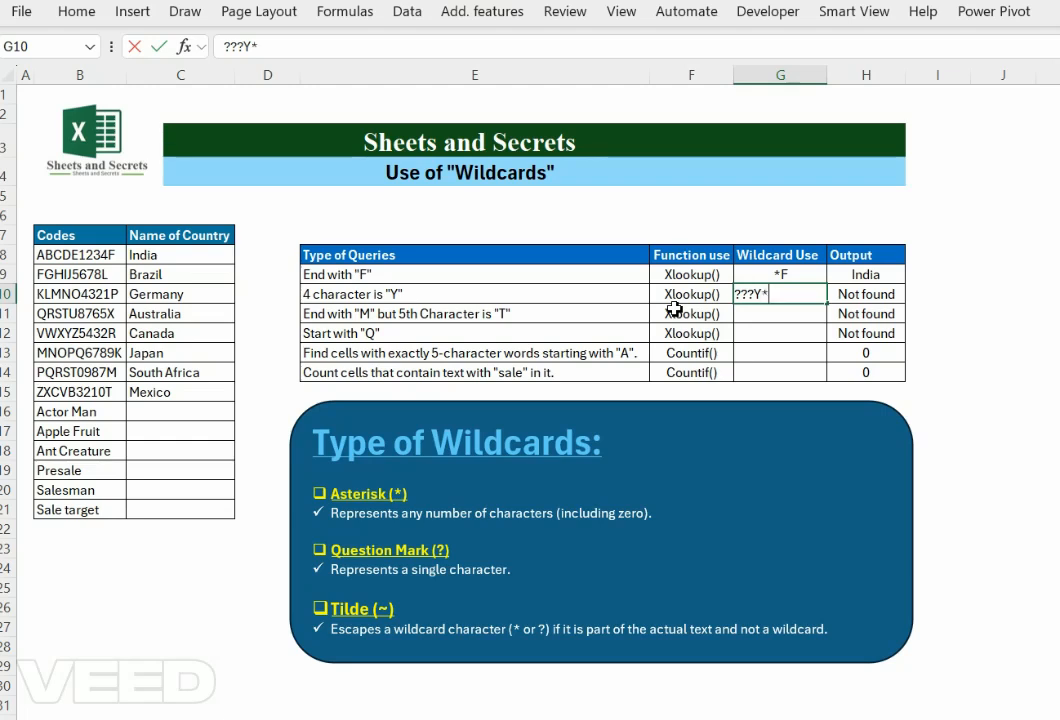
key(ctrl+Return)
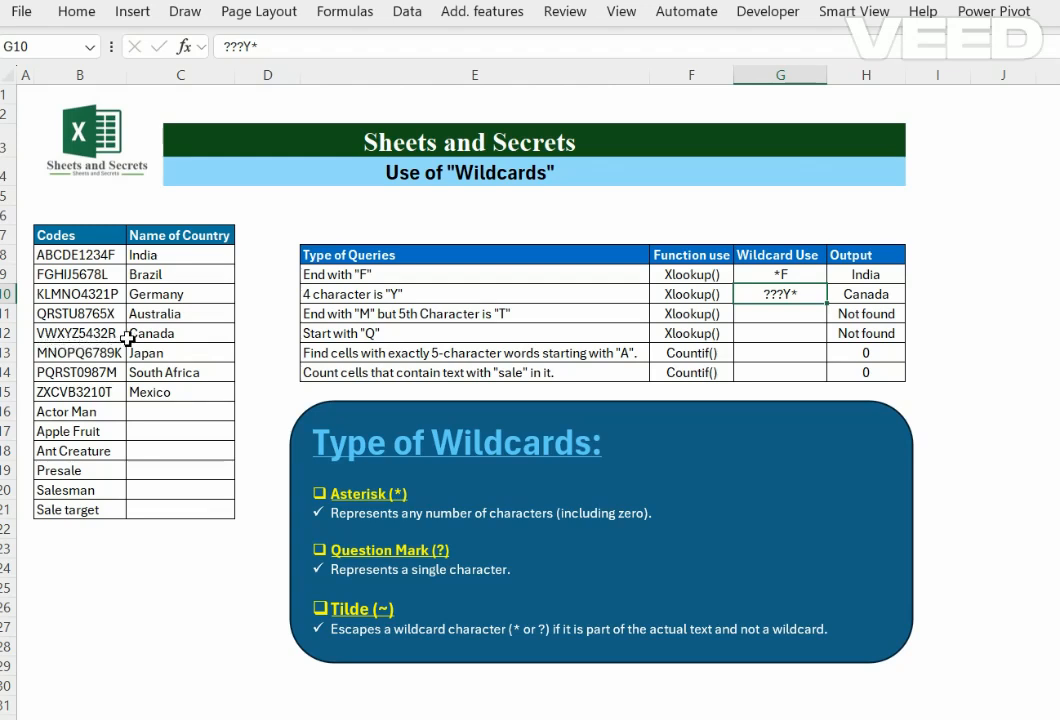
Step: Enter ????T*~M in G11 as the wildcard for codes ending with "M" whose 5th character is "T"
click(795, 317)
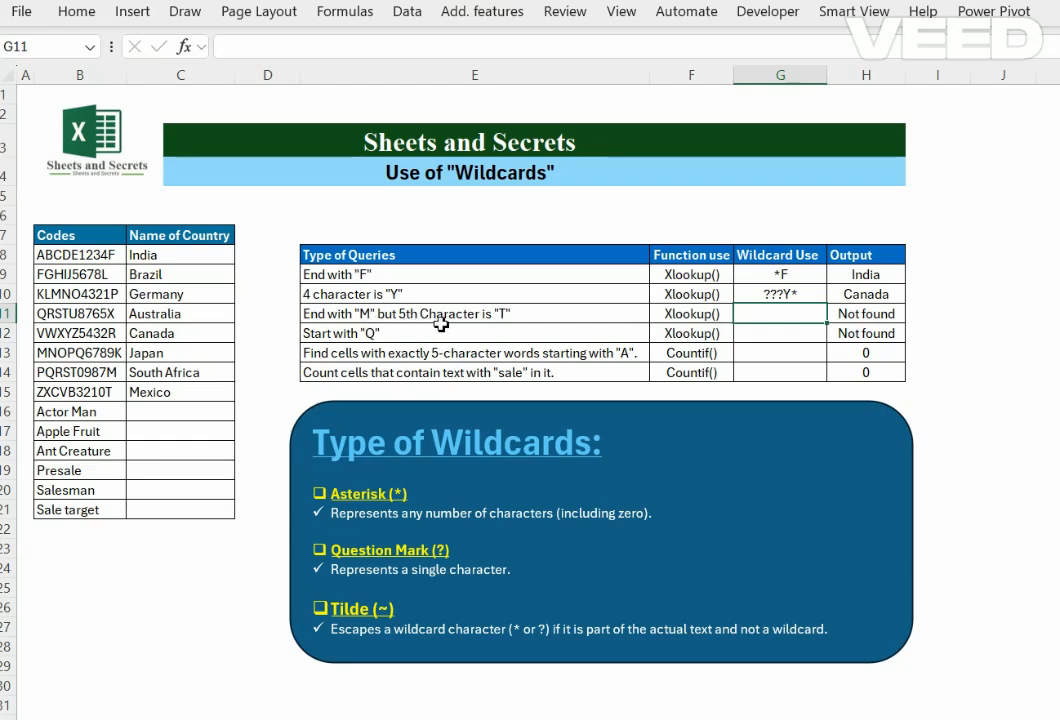
text(???T*)
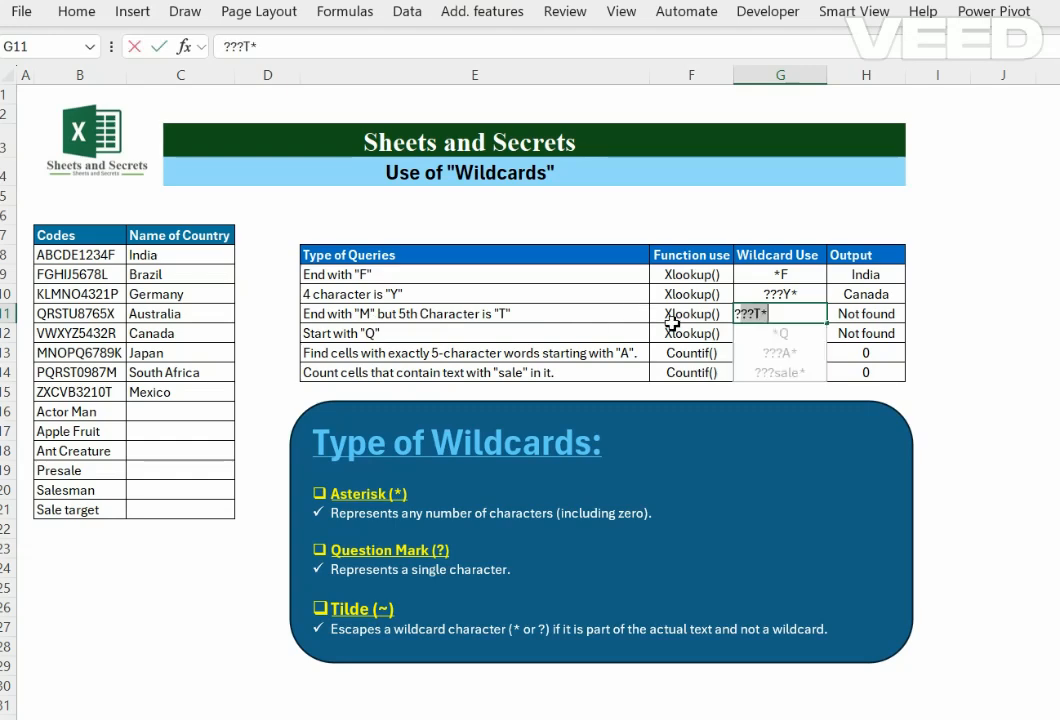
text(?)
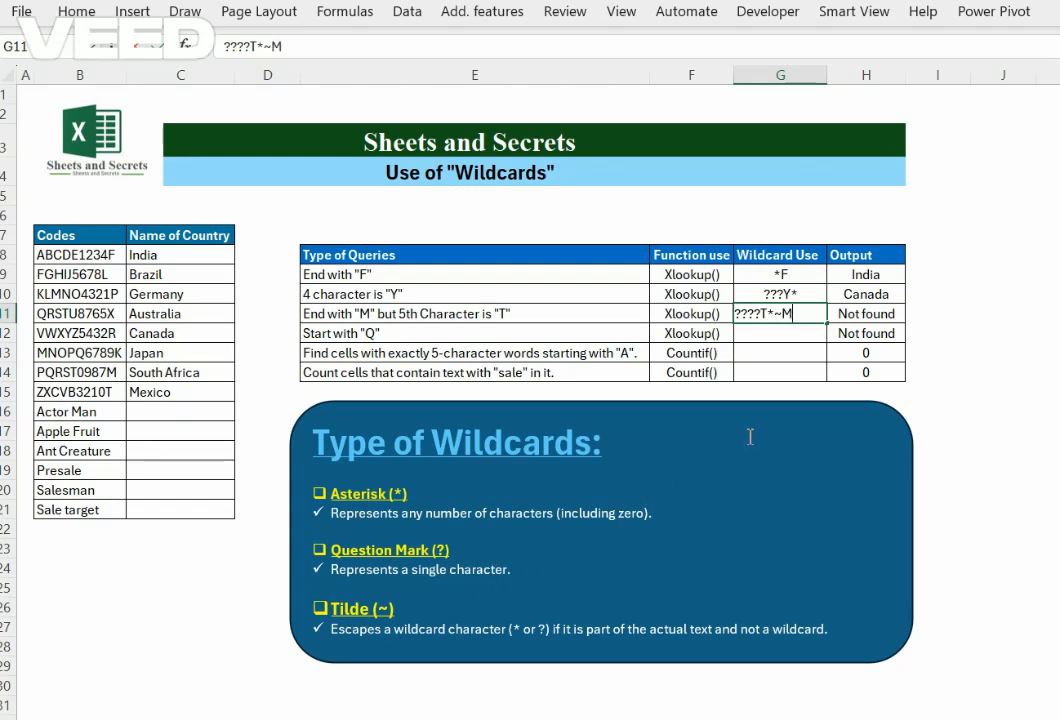
key(Return)
key(Up)
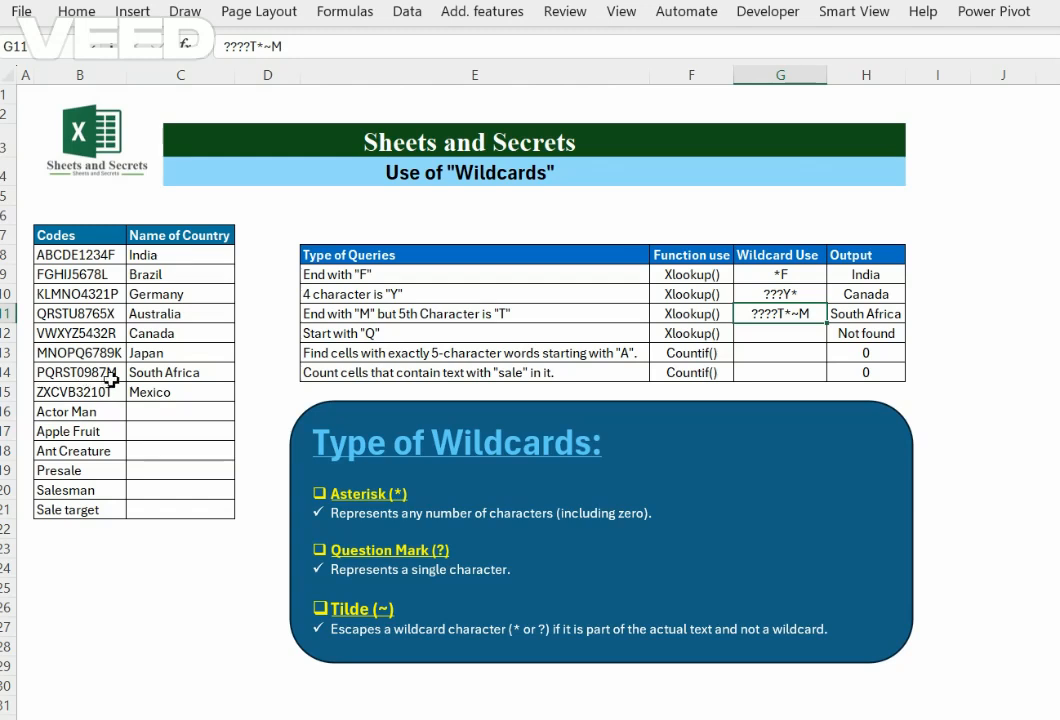
Step: Enter Q* as the wildcard for the Start with "Q" query in G12
click(775, 339)
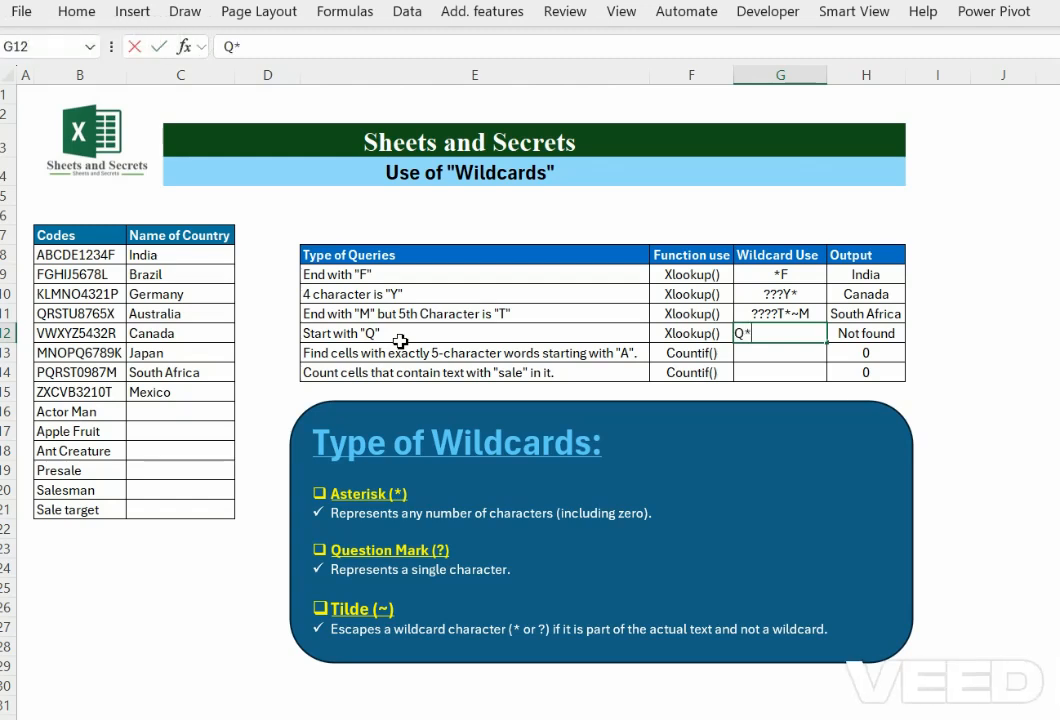
key(Return)
key(Up)
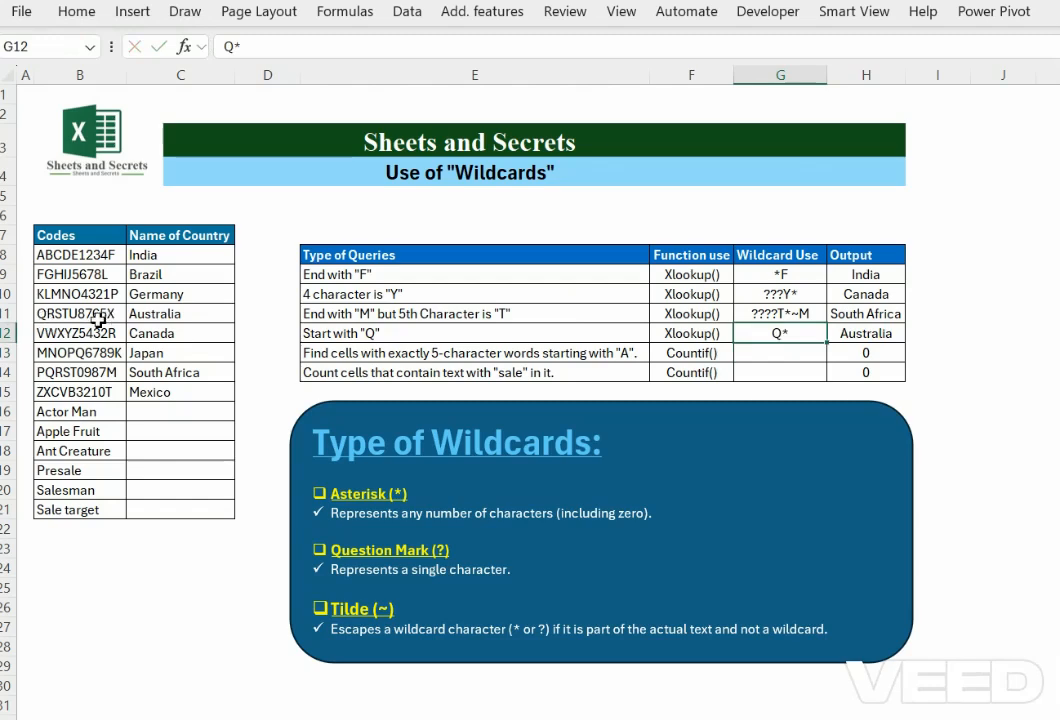
Step: Examine the COUNTIF formula in H13 and the XLOOKUP formulas in the output cells H12 up to H9
click(745, 352)
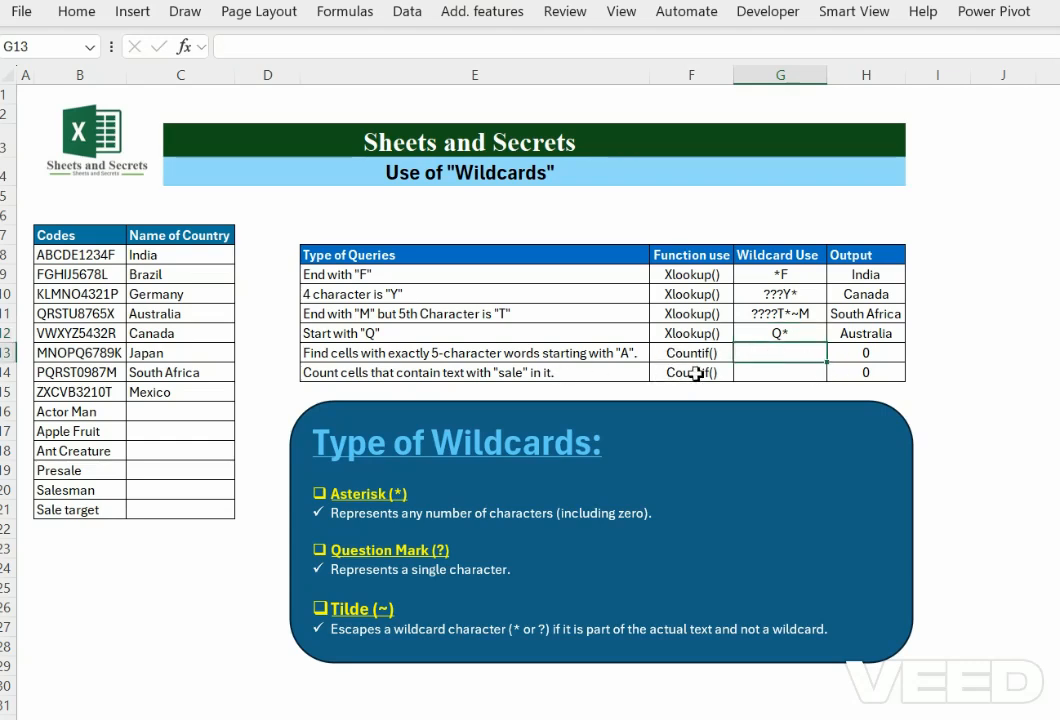
click(866, 352)
key(F2)
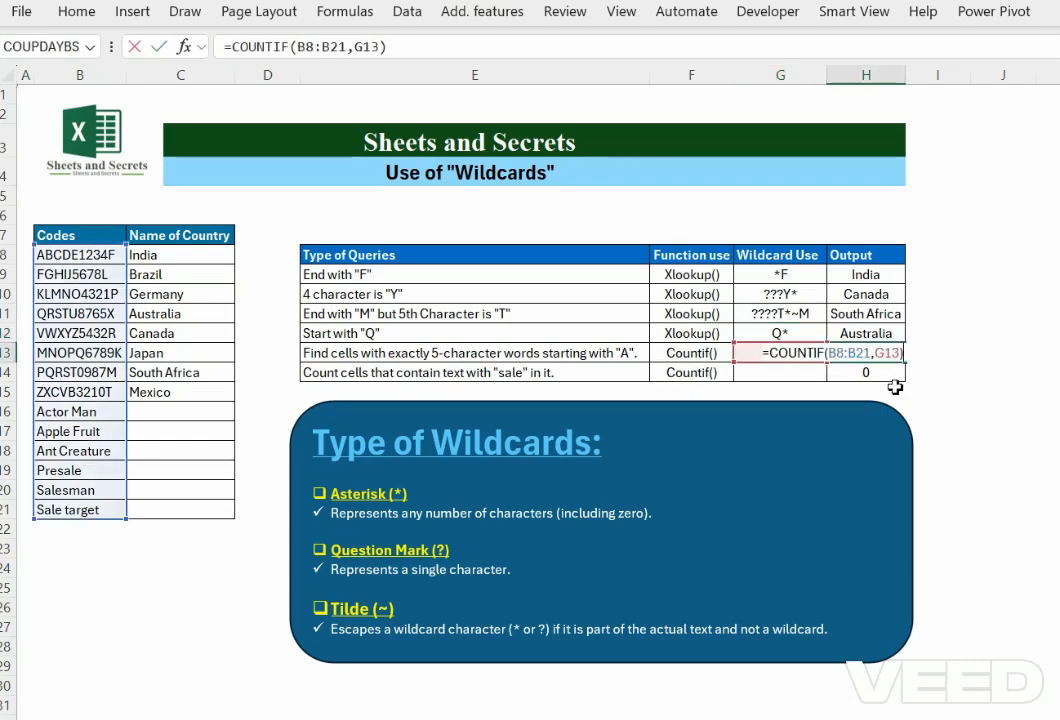
key(Escape)
key(Up)
key(F2)
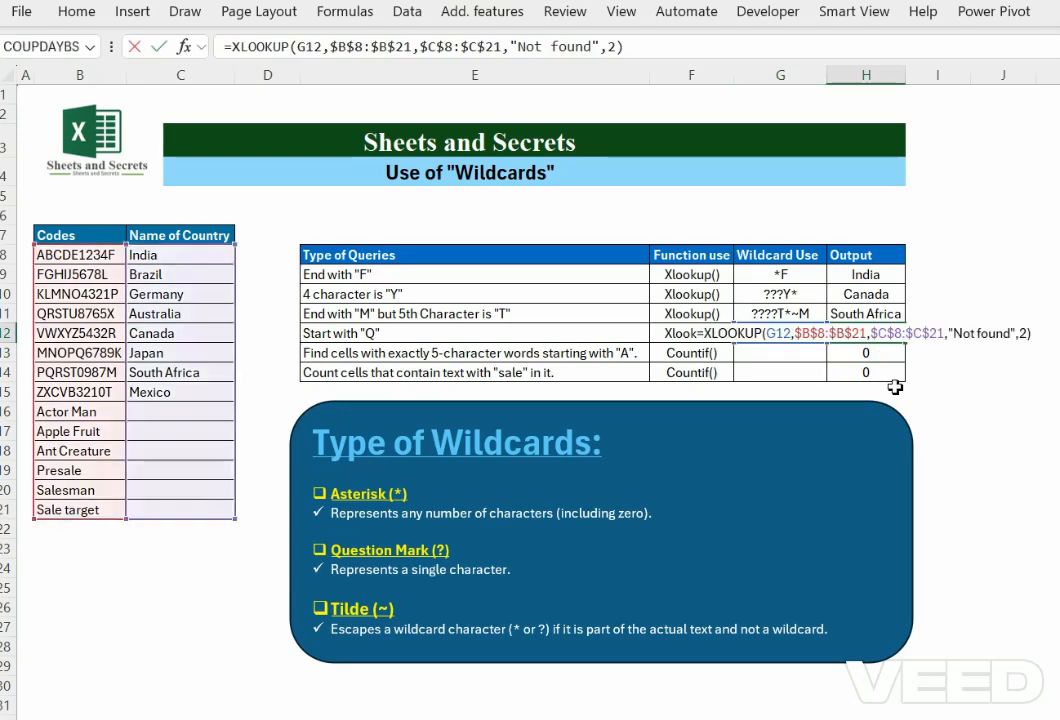
key(Escape)
key(Up)
key(F2)
key(Escape)
key(Up)
key(F2)
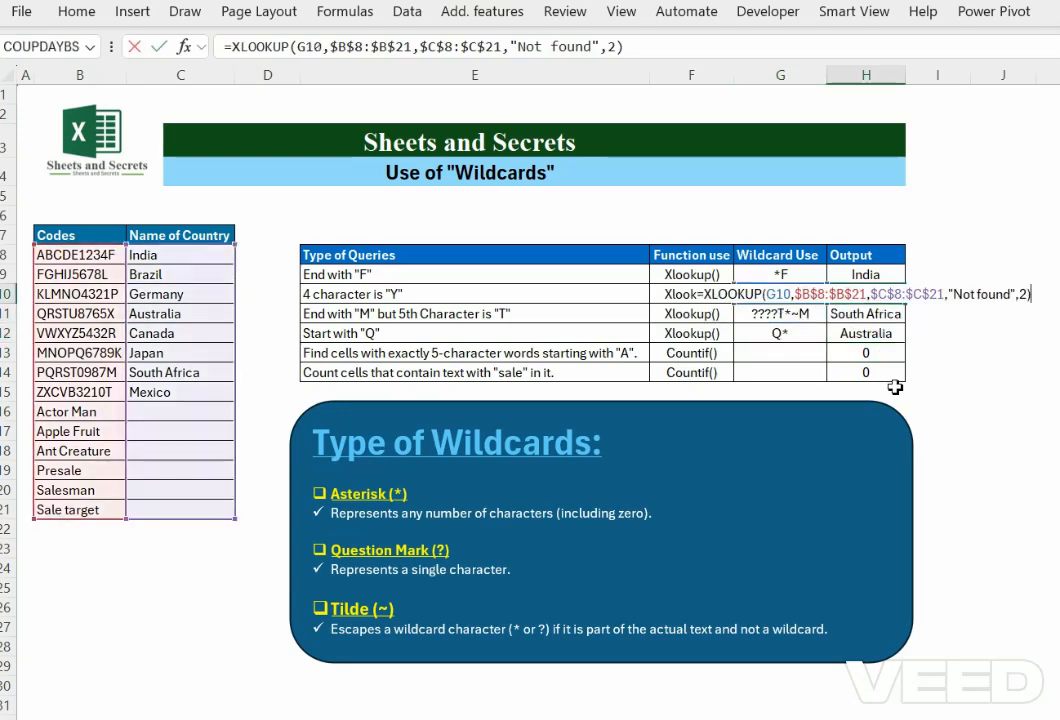
key(Escape)
key(Up)
key(F2)
key(Escape)
Step: Examine the range and criteria of the COUNTIF formula in H13, and select the query's wildcard cell G13
key(Down)
key(Down)
key(Down)
key(Down)
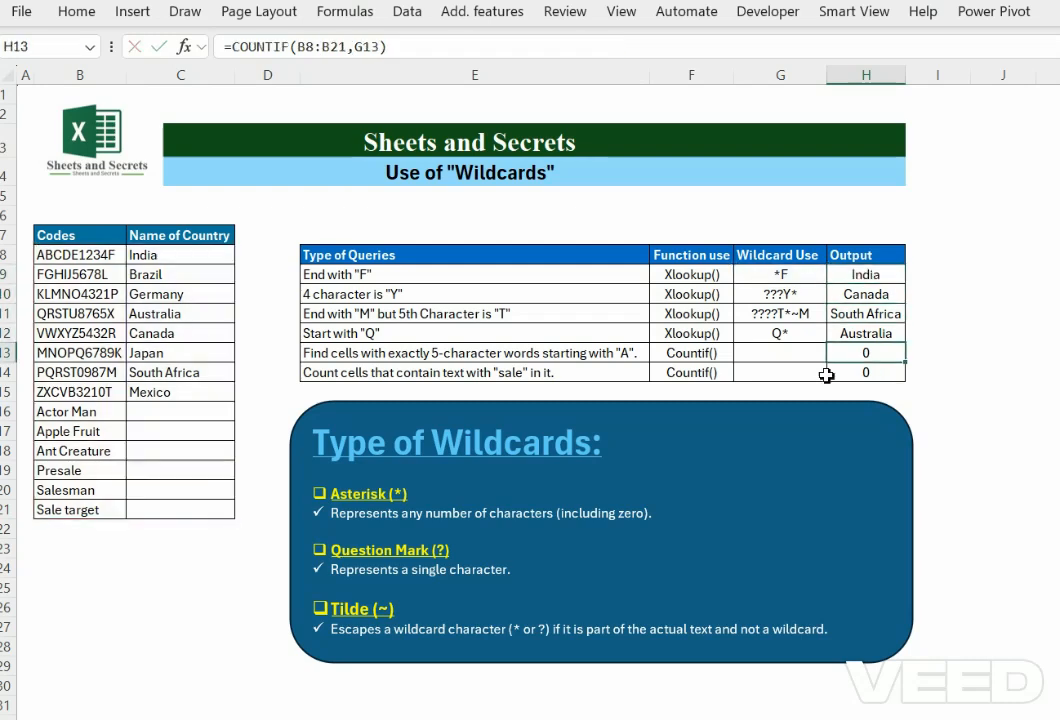
key(Left)
key(Right)
key(F2)
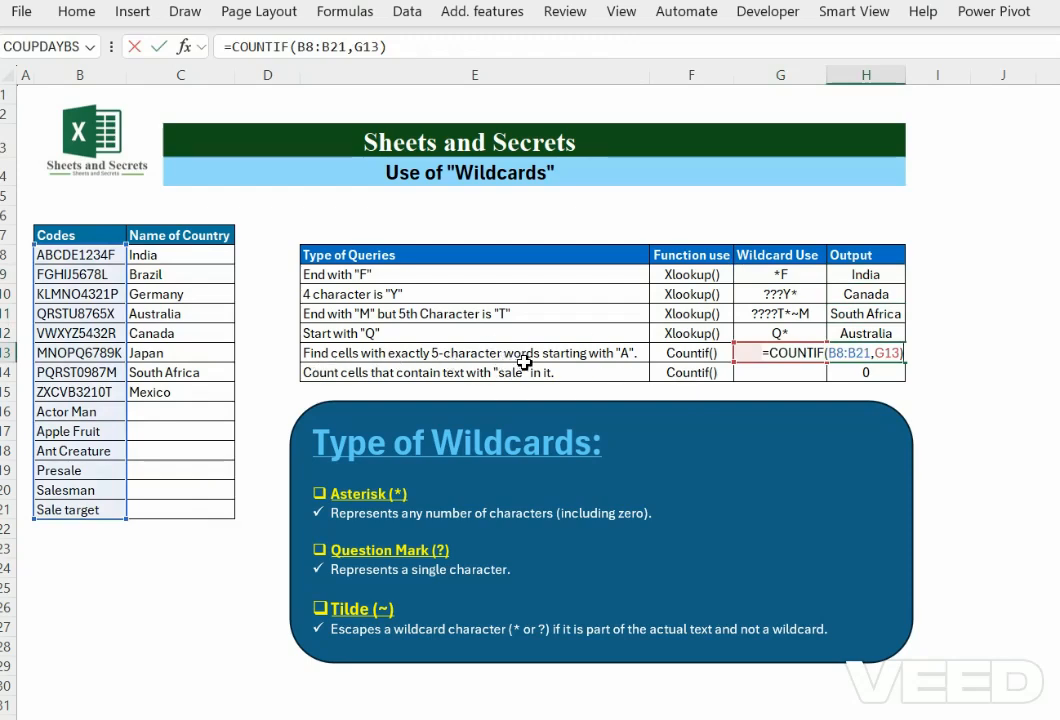
key(Escape)
key(Left)
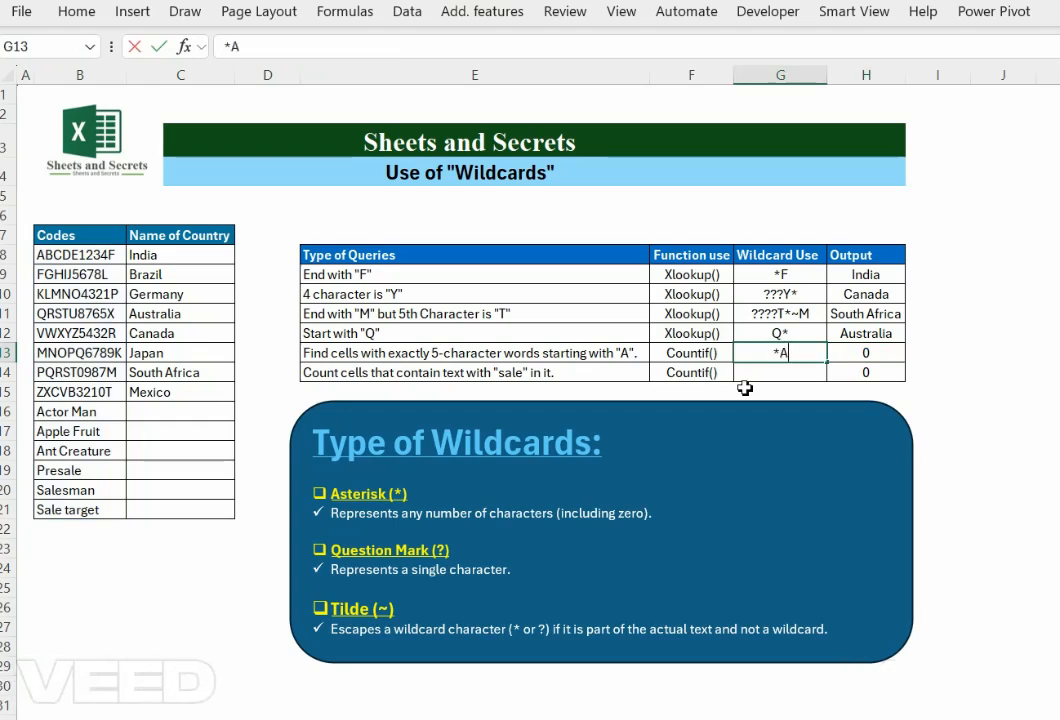
Step: Enter *A???? in G13 as the wildcard for 5-character words starting with "A", and check the entries in B16:B18
text(??)
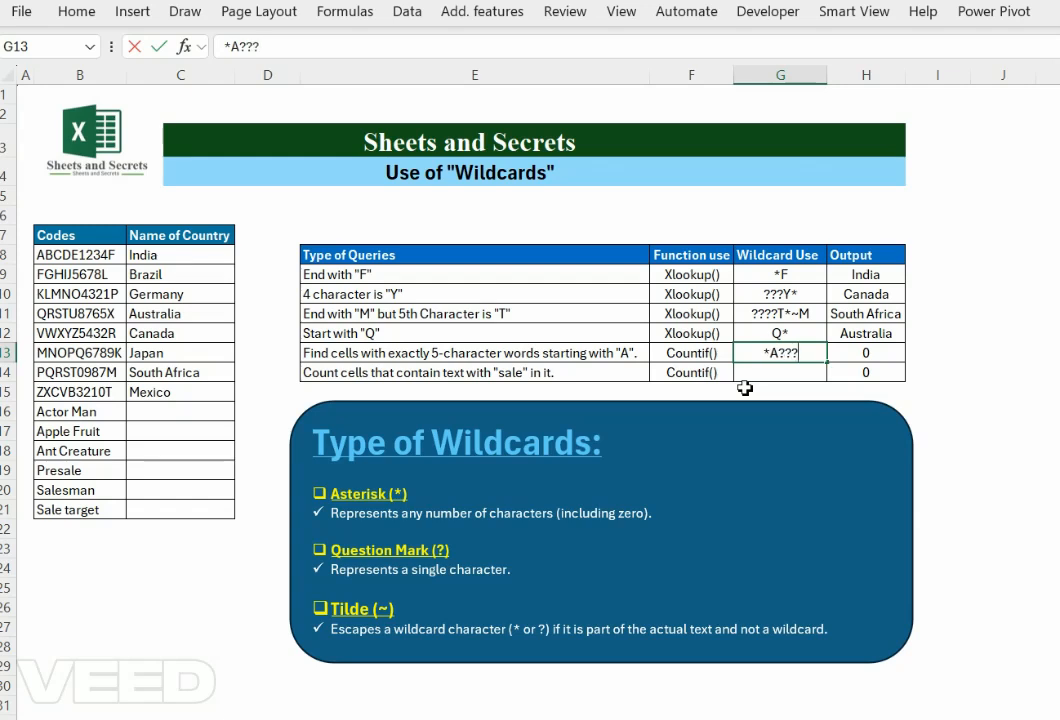
text(?)
key(Return)
key(Up)
drag(90, 416, 89, 449)
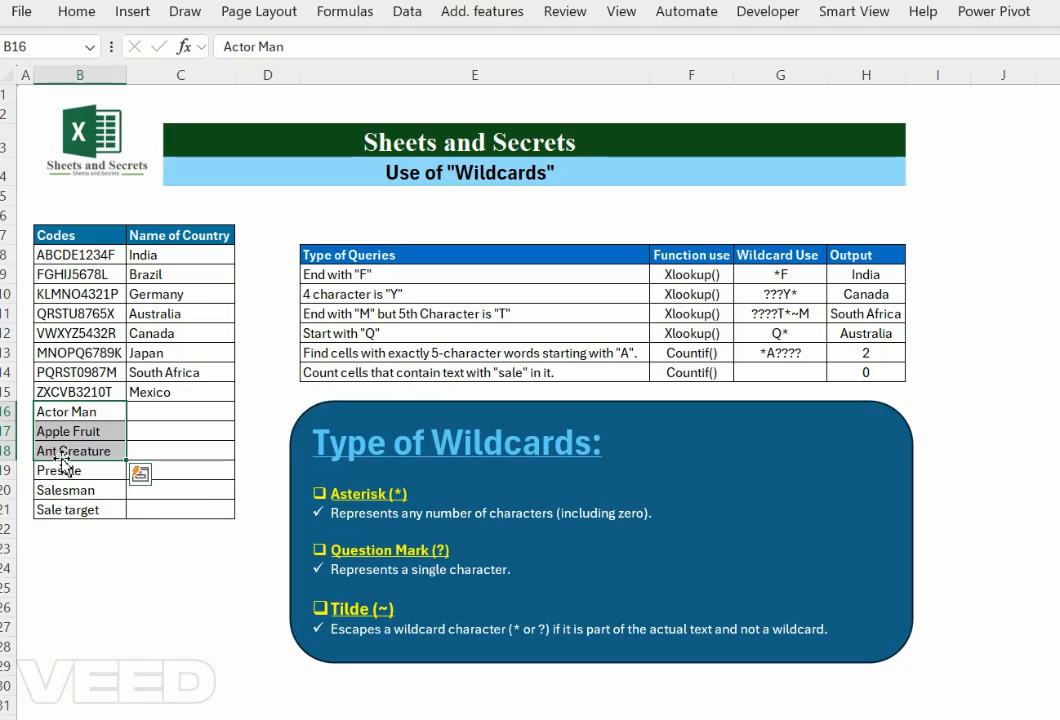
Step: Enter *sale* in G14 as the wildcard for cells containing "sale", and check the matching entries in B19:B21
click(797, 373)
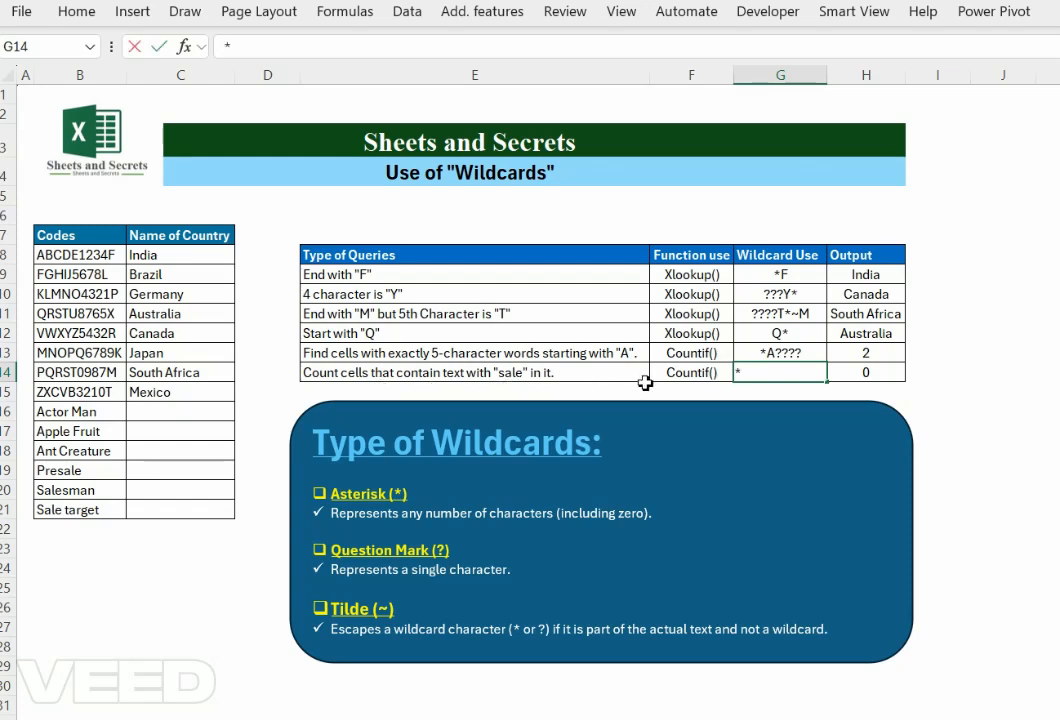
text(sale*)
key(ctrl+Return)
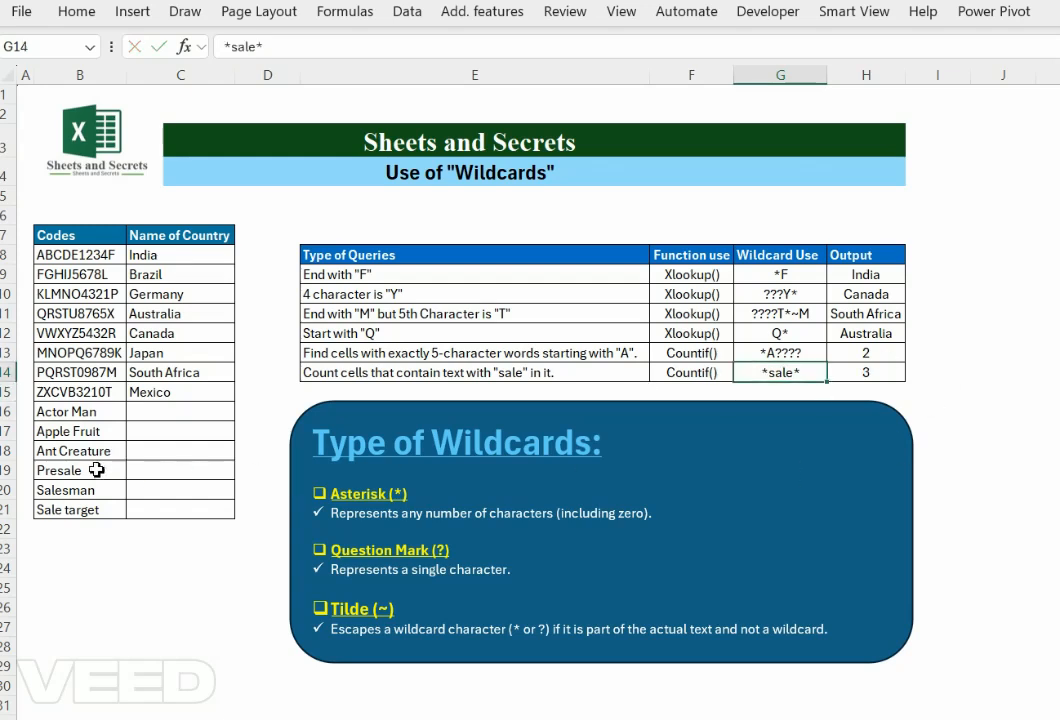
drag(80, 493, 82, 505)
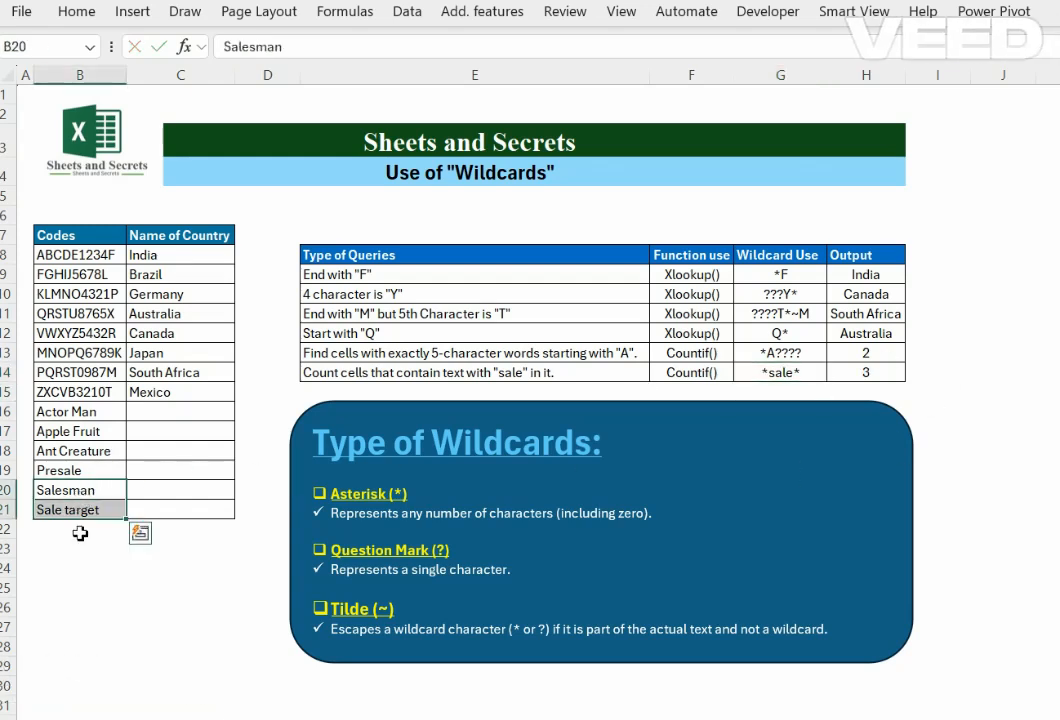
click(88, 473)
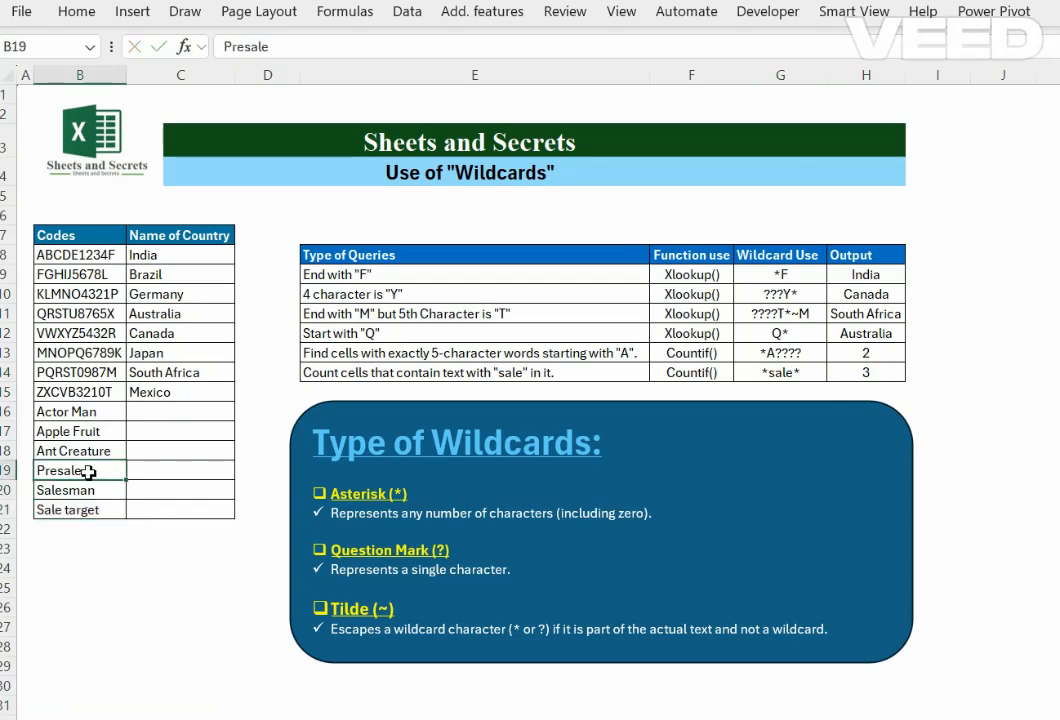